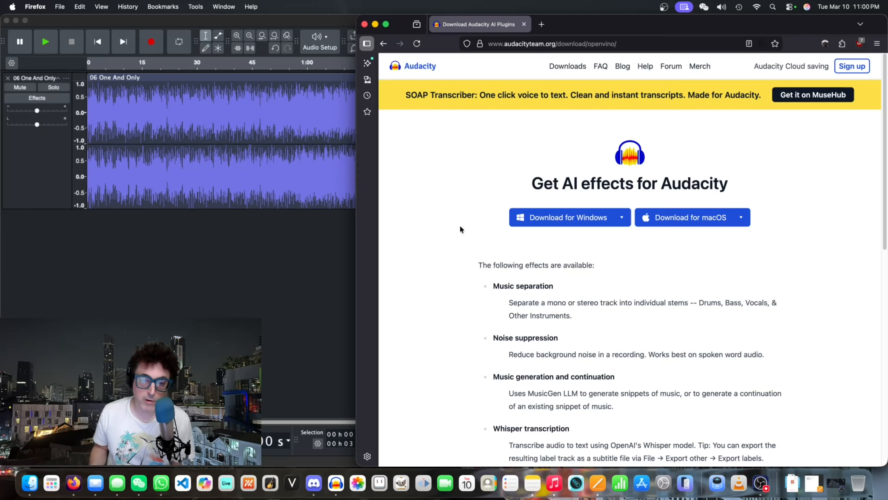
- Review the list of available AI effects on the Audacity download page and switch to the Audacity project
scroll(457, 280, down, 3)
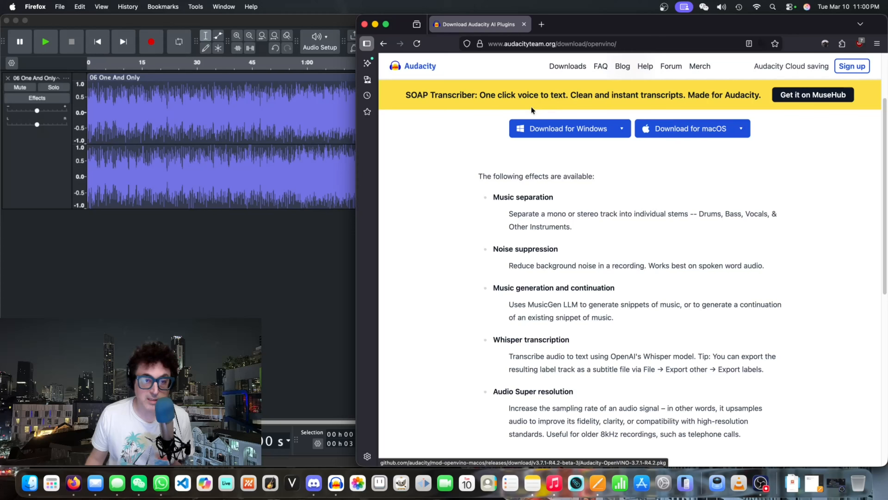
scroll(513, 269, down, 3)
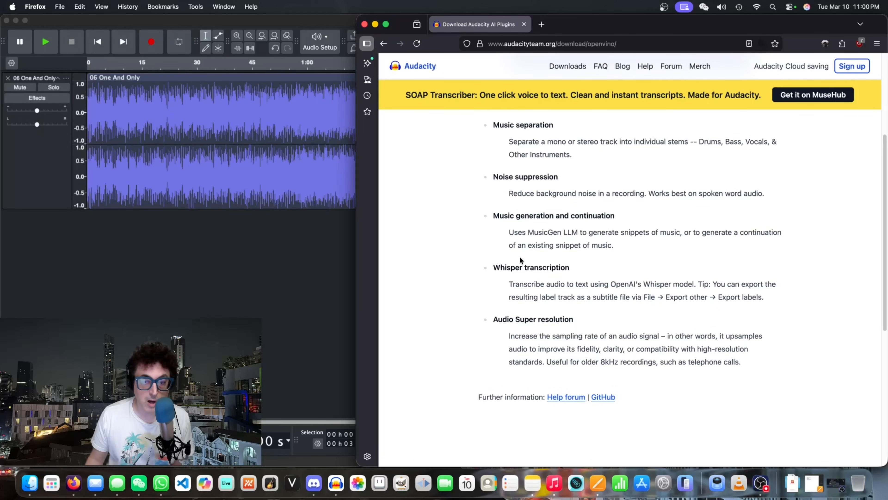
scroll(521, 259, up, 1)
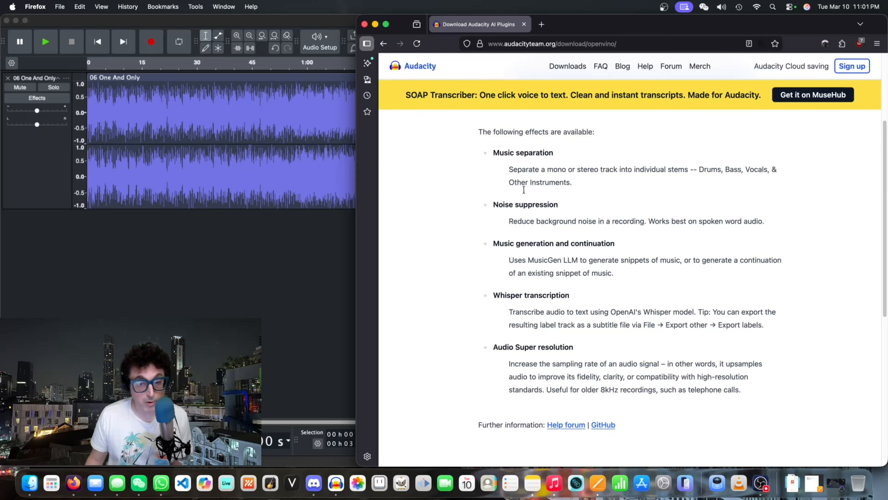
click(309, 20)
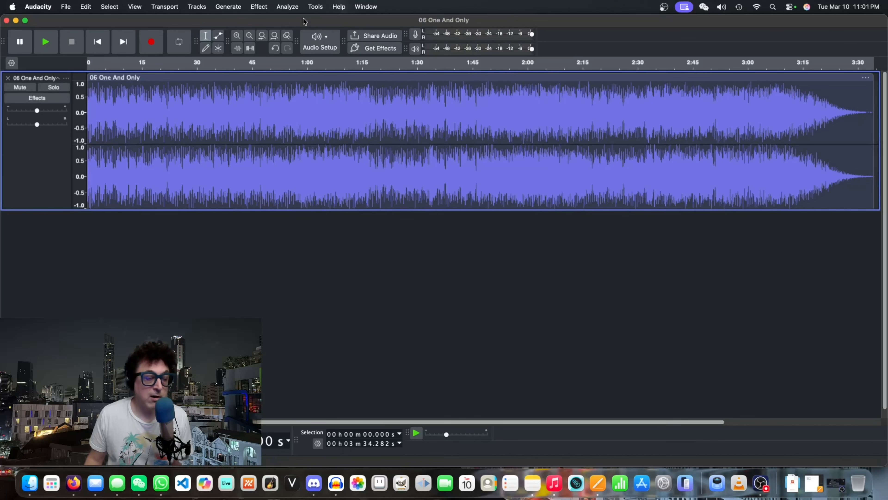
- Select the whole 06 One And Only track, lower its gain, and play a short passage from about 0:24
click(38, 181)
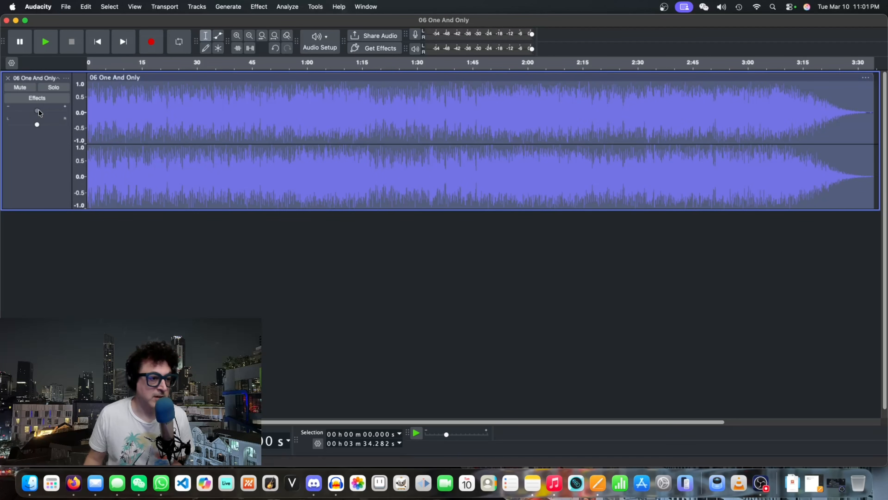
drag(39, 109, 15, 112)
click(174, 64)
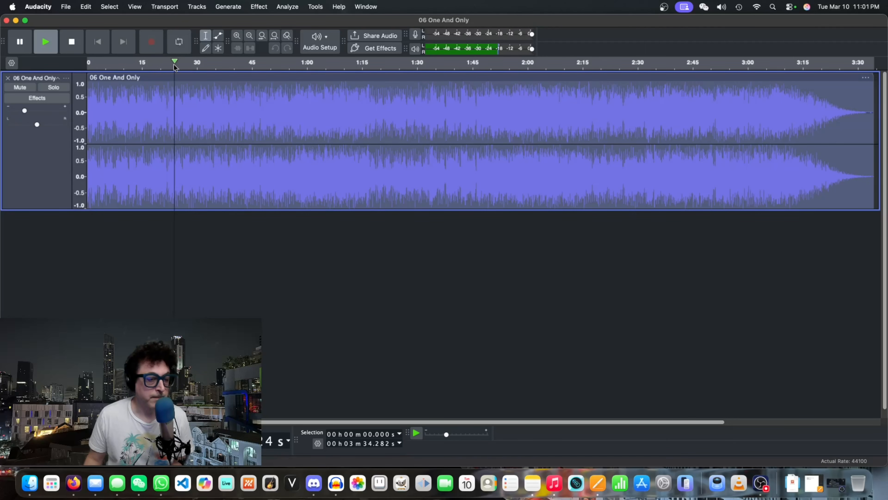
click(72, 43)
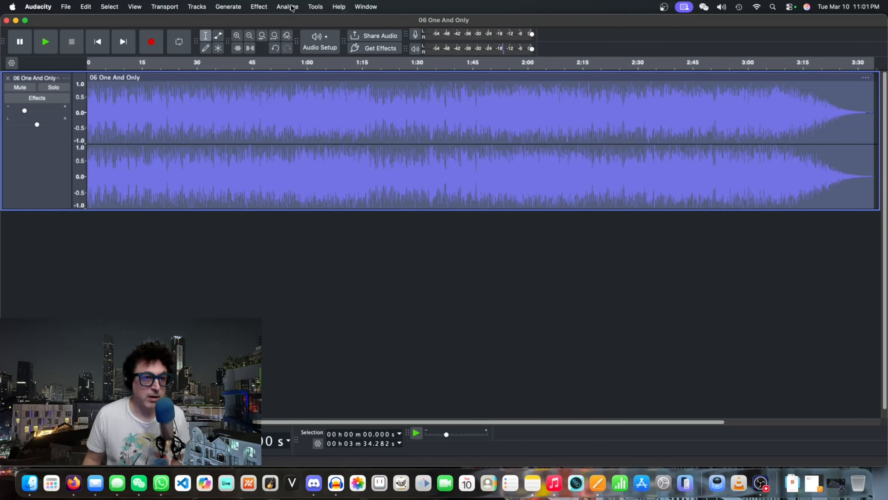
- Apply OpenVINO Music Separation to the selected track in (4 Stem) Drums, Bass, Vocals, Others mode
click(268, 7)
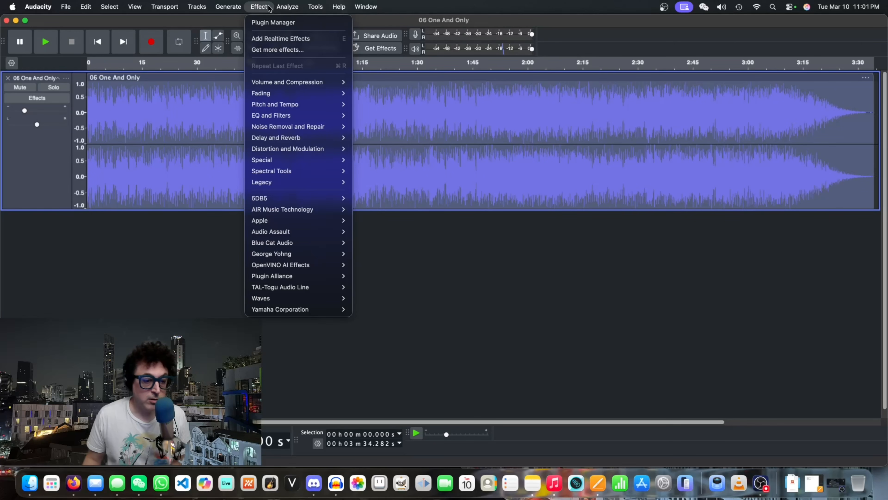
mouse_move(302, 266)
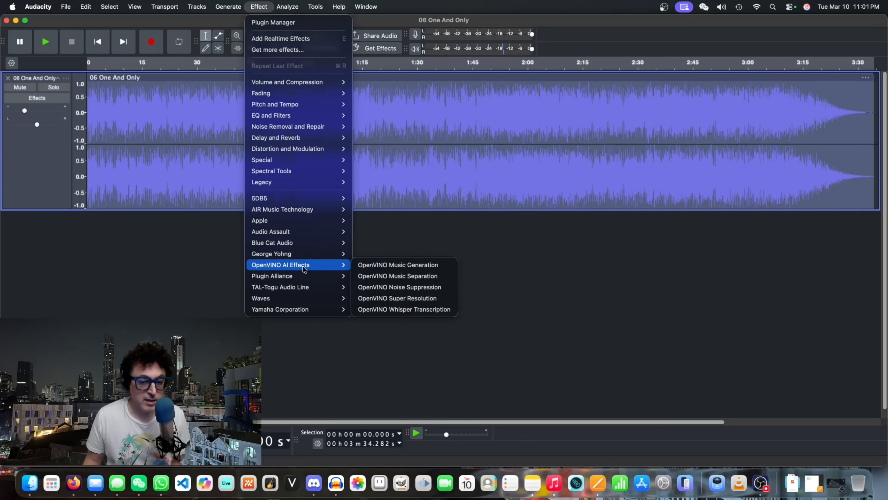
click(384, 276)
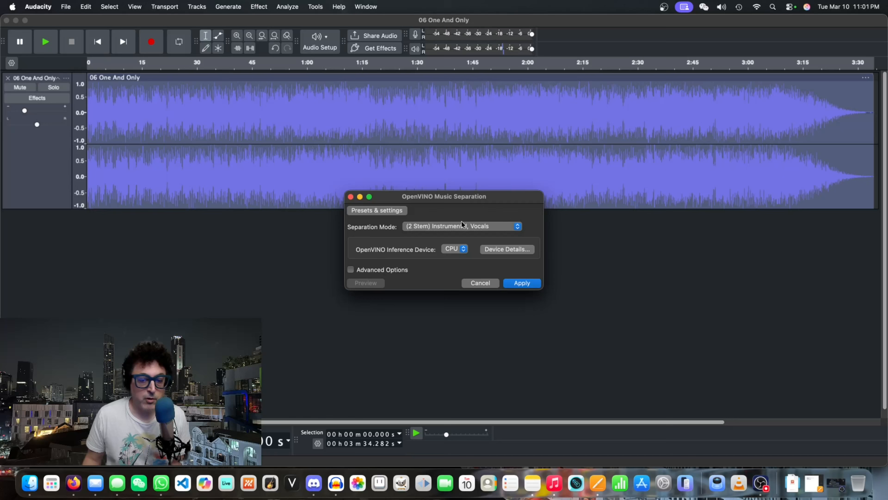
click(428, 228)
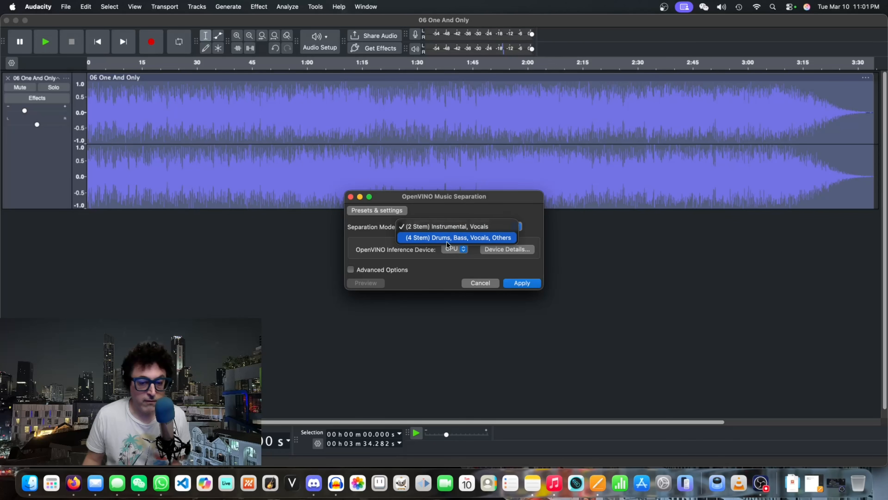
click(492, 239)
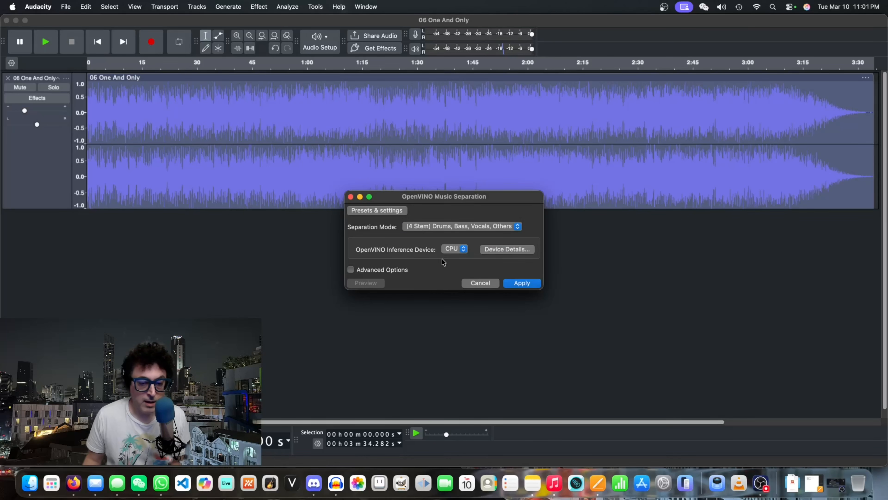
click(523, 283)
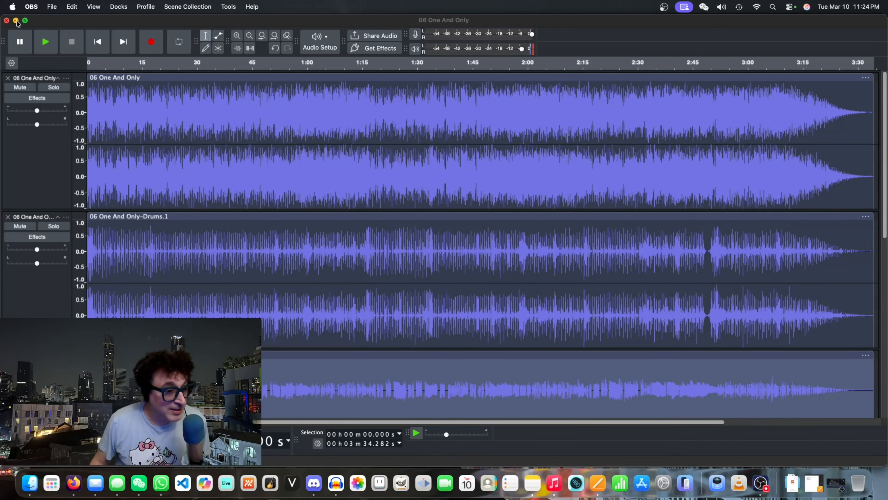
- Play the original 06 One And Only track in solo from about 0:12, turn solo off and mute that track
click(35, 175)
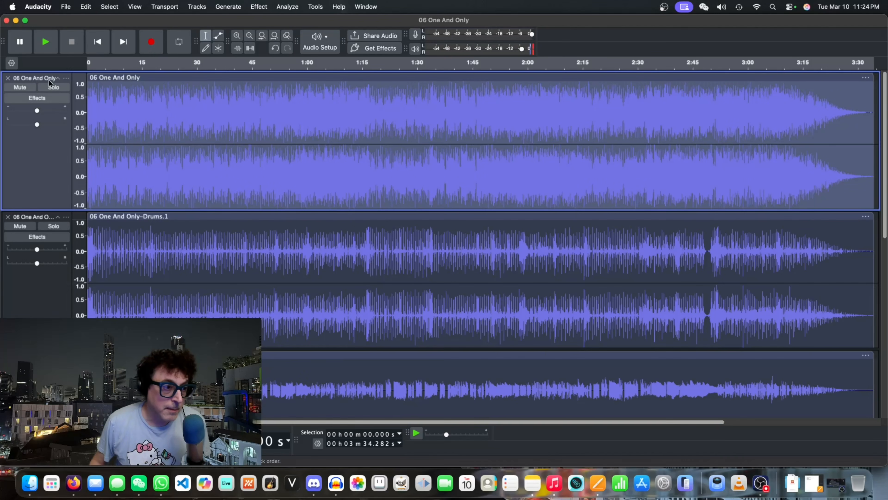
click(47, 88)
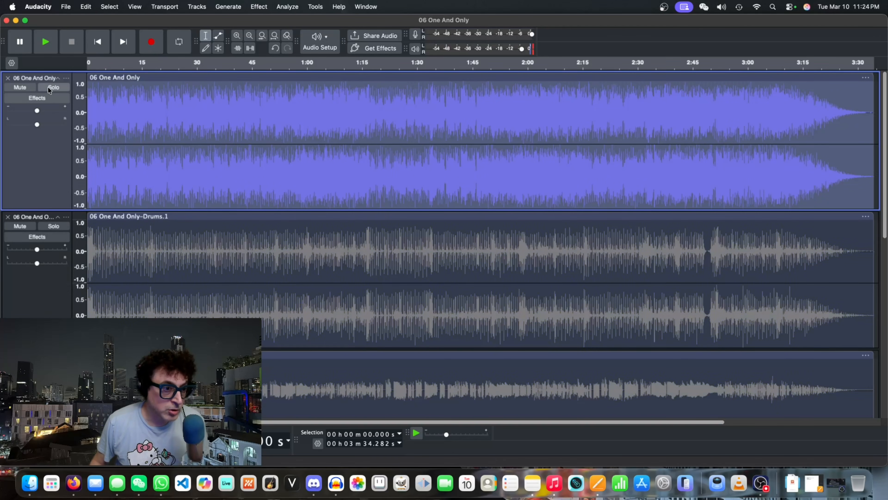
click(133, 62)
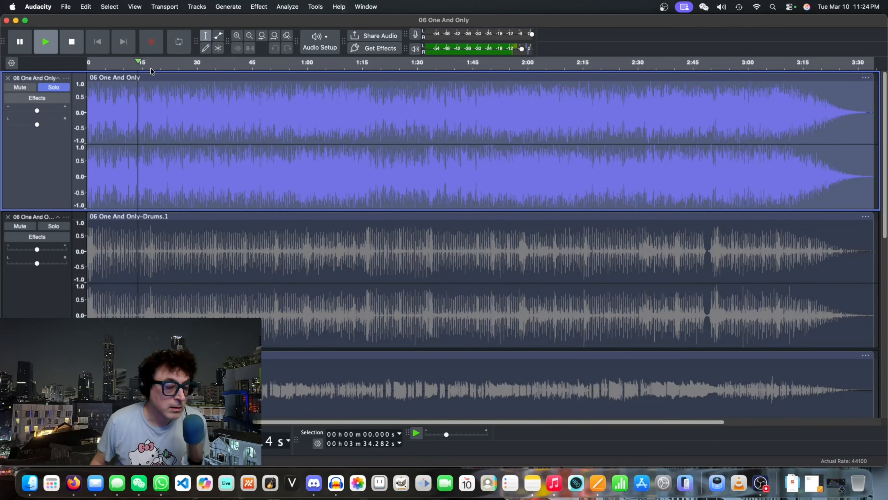
click(63, 88)
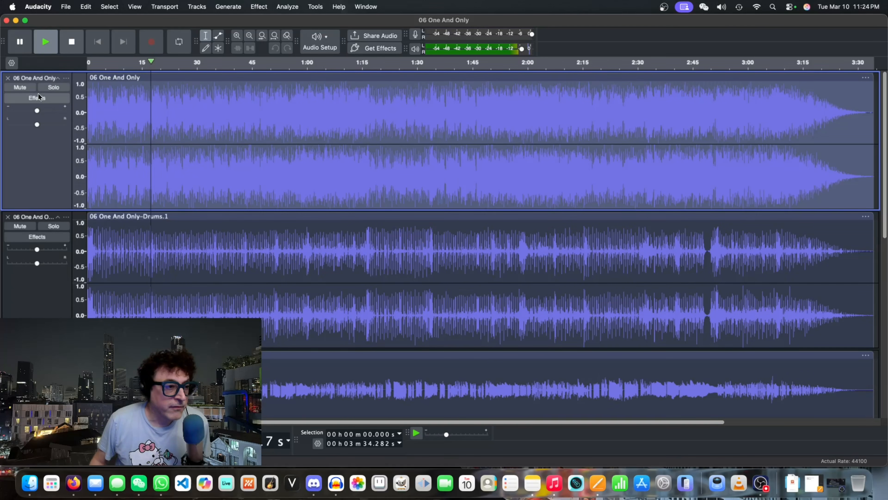
click(25, 88)
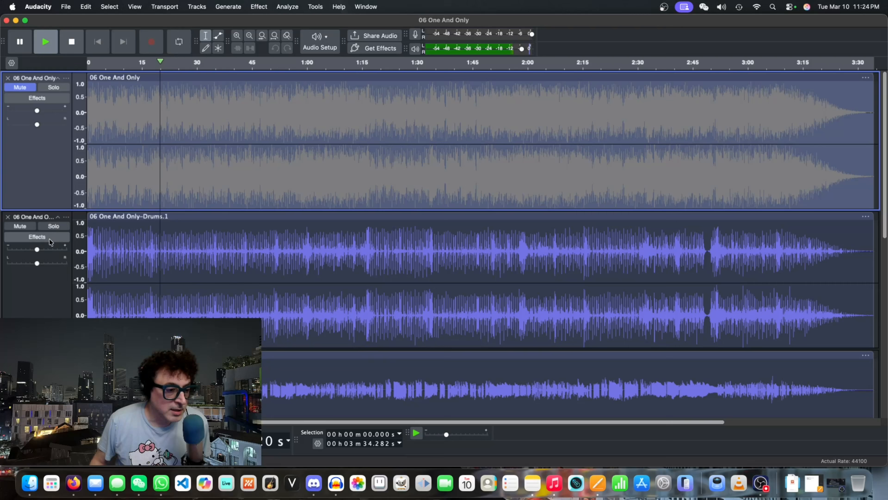
- Audition the Drums stem and the Bass stem one at a time in solo during playback
scroll(48, 264, down, 5)
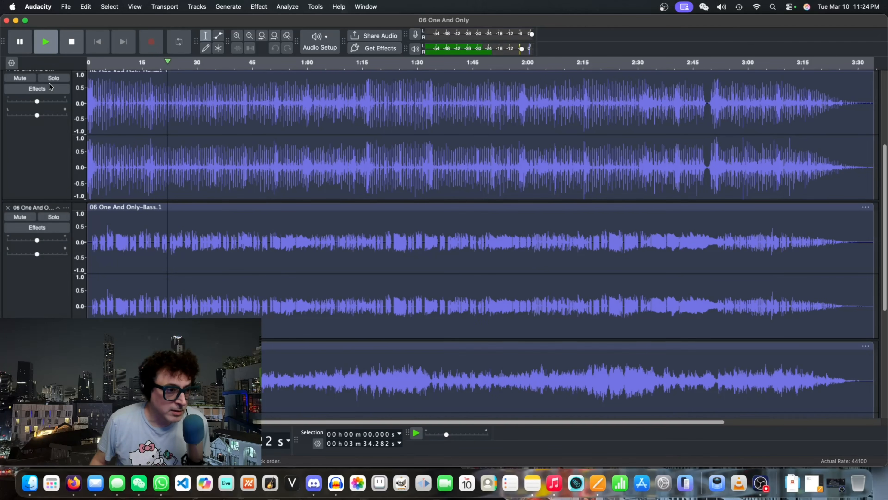
click(55, 80)
click(55, 94)
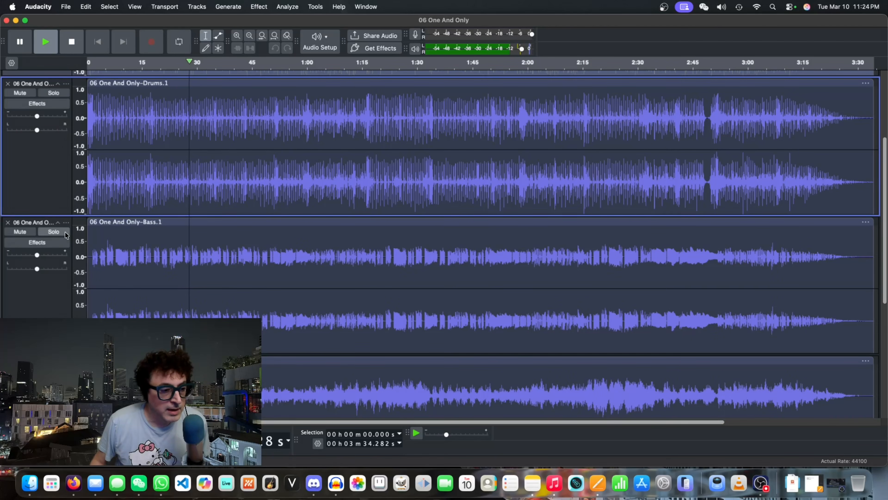
click(53, 231)
scroll(70, 298, down, 1)
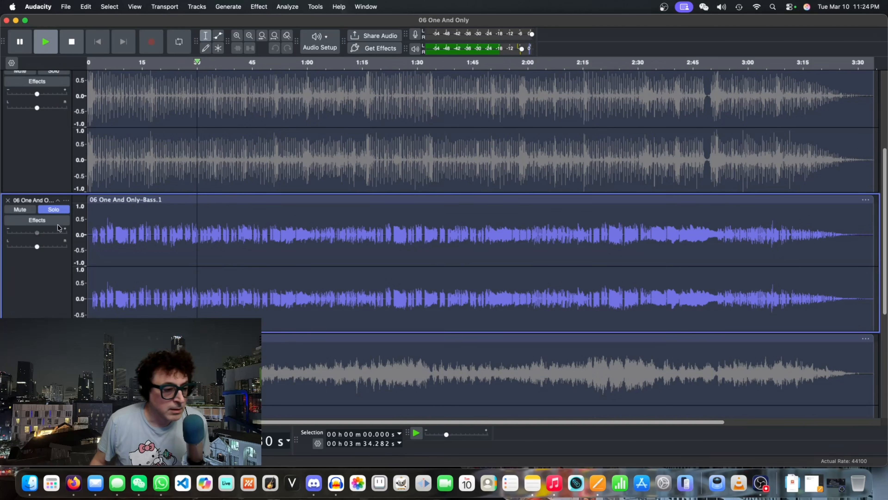
click(59, 210)
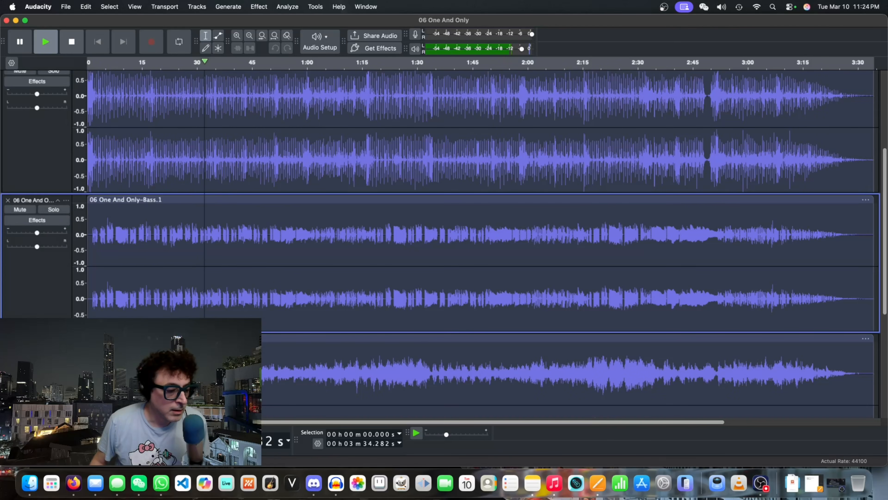
- Audition the Other Instruments stem and the Vocals stem one at a time in solo during playback
scroll(60, 245, down, 3)
click(53, 288)
click(62, 290)
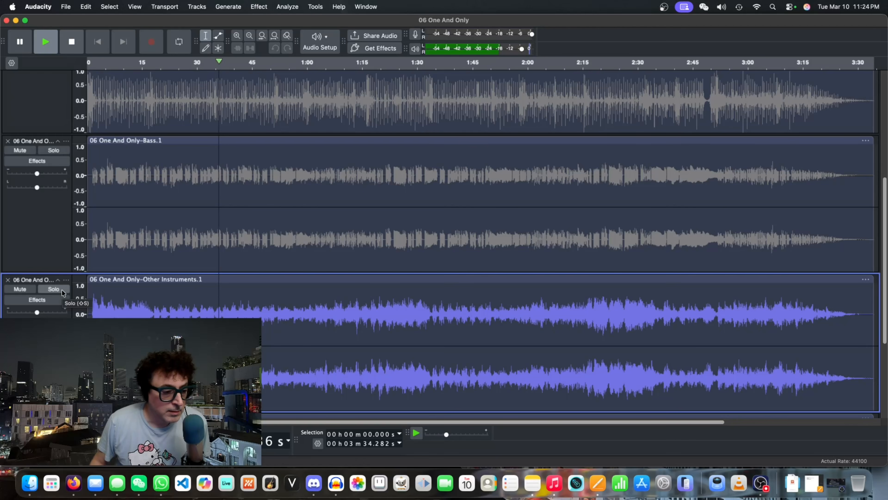
scroll(59, 290, down, 6)
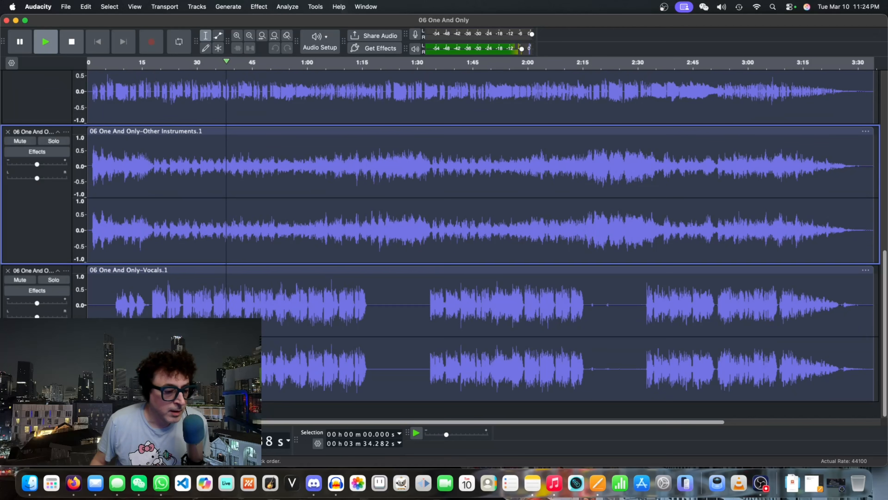
click(54, 279)
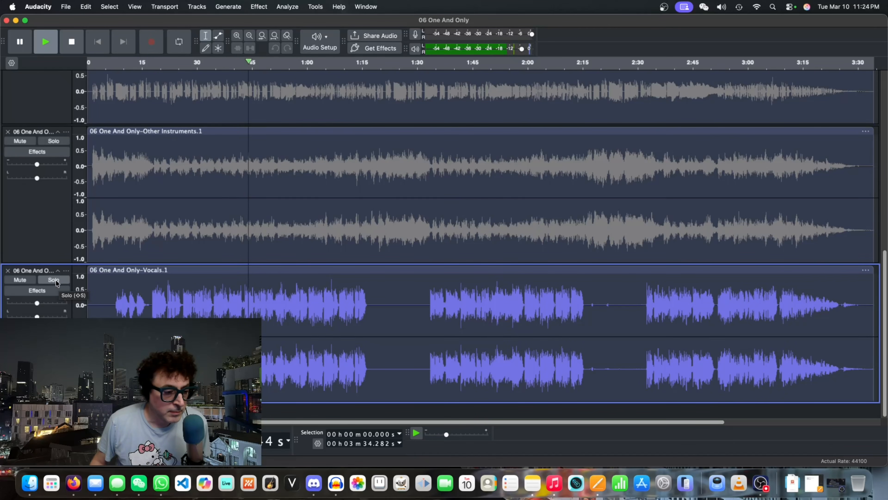
click(55, 279)
- Mute the Drums stem, listen to the remaining stems without drums, and stop playback
scroll(50, 260, up, 6)
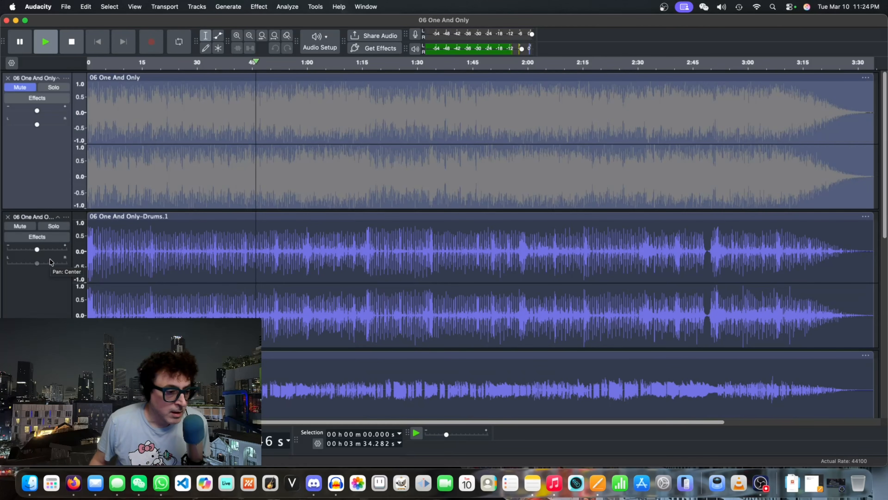
click(30, 228)
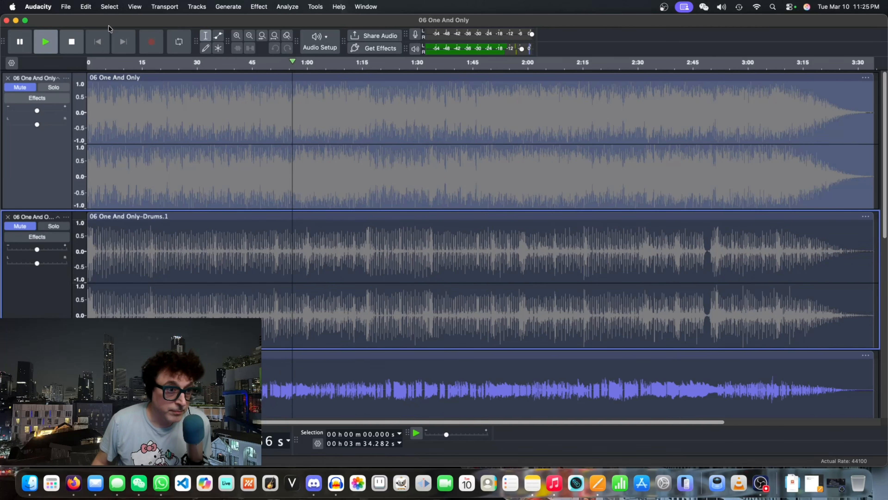
click(69, 42)
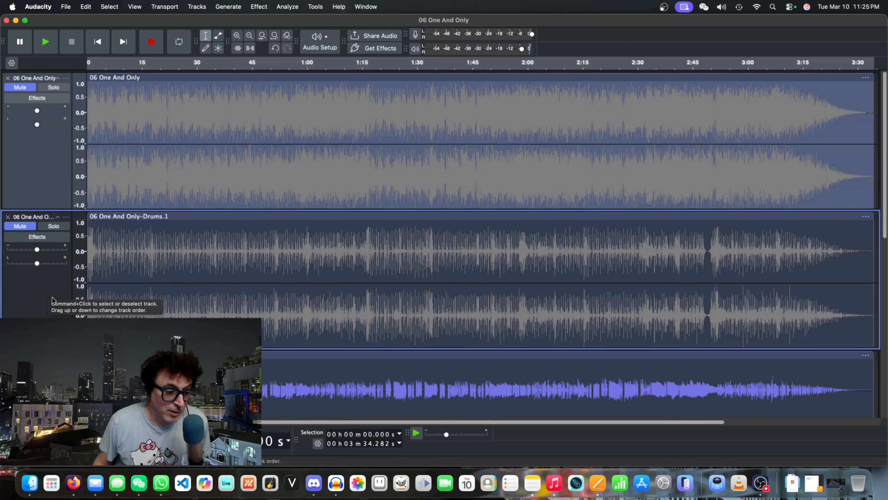
click(28, 227)
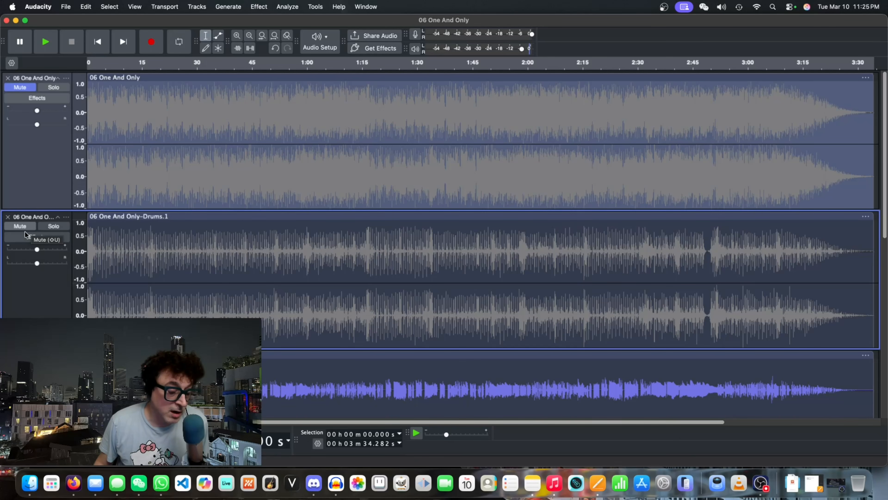
click(28, 227)
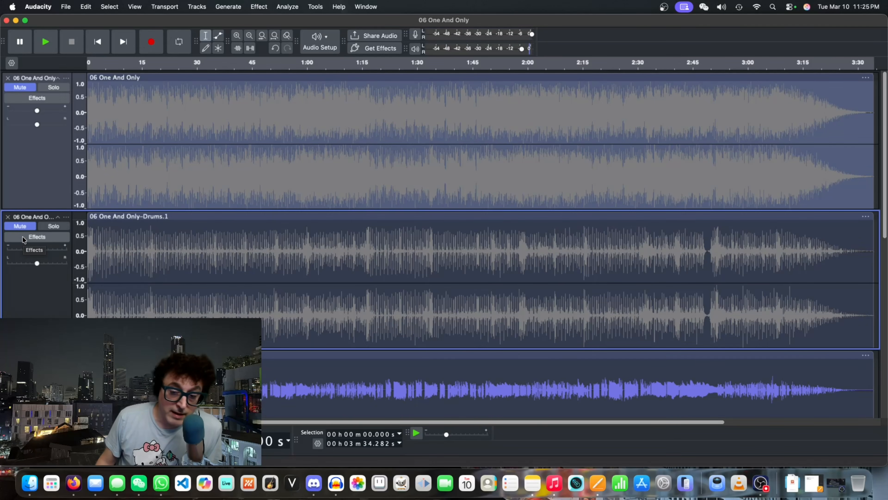